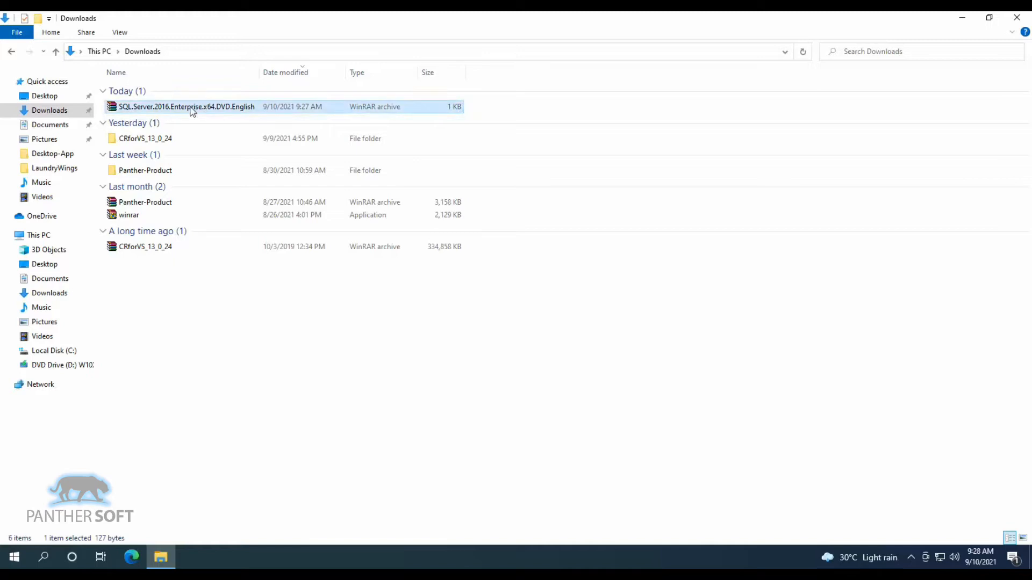
Step: Extract the SQL Server archive to its own folder and mount the disc image inside it
right_click(190, 109)
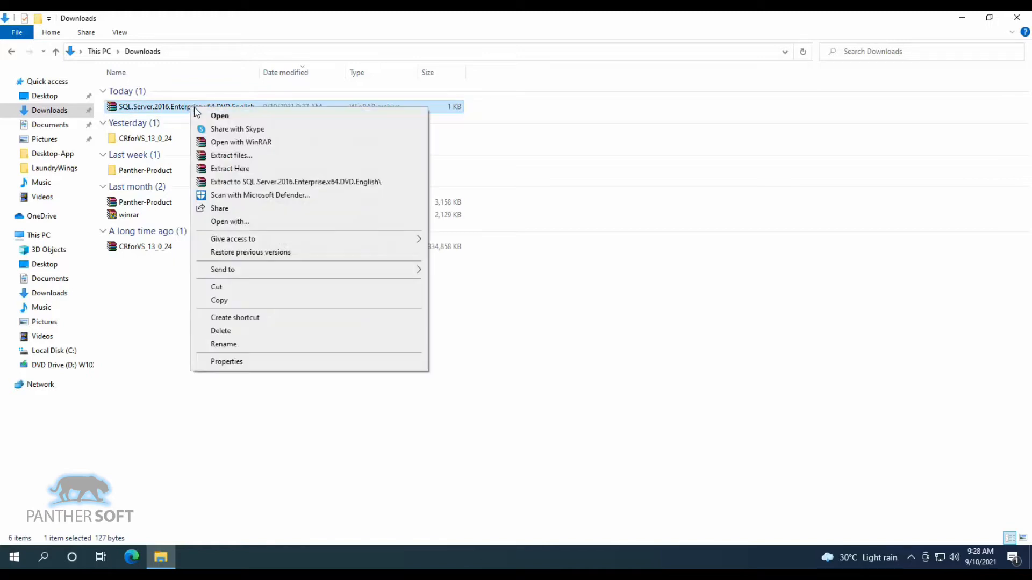
left_click(251, 183)
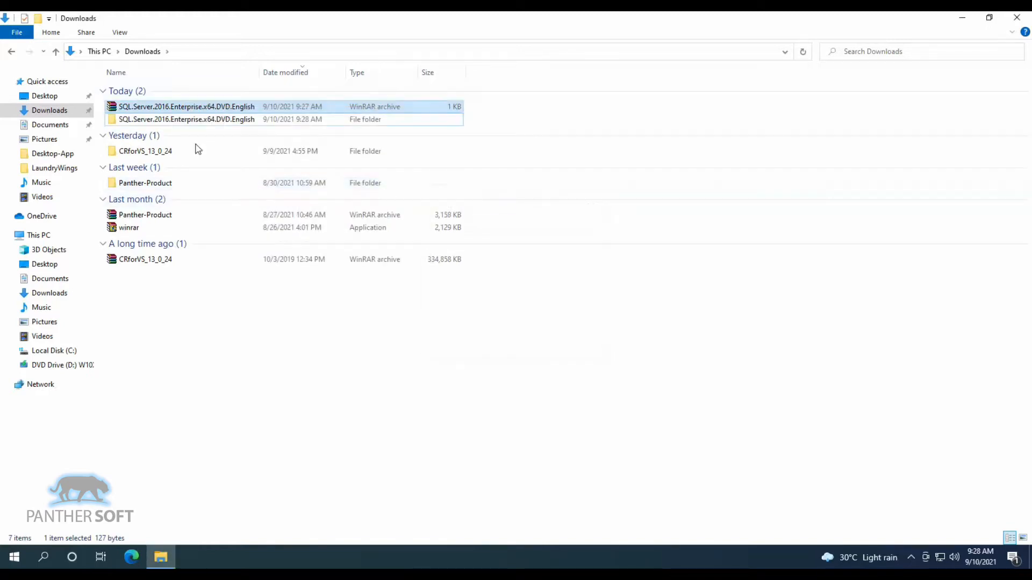
double_click(219, 120)
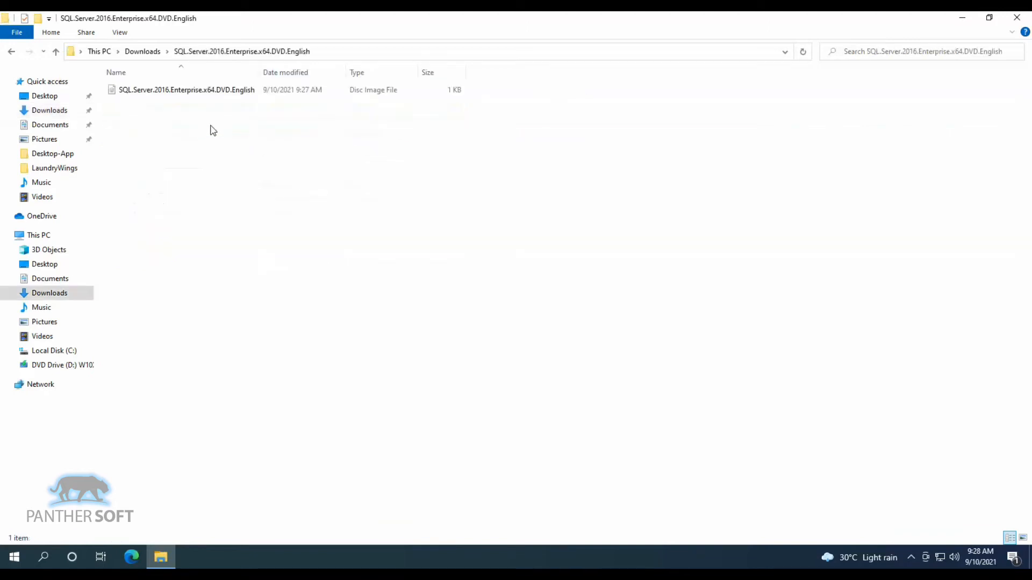
left_click(180, 92)
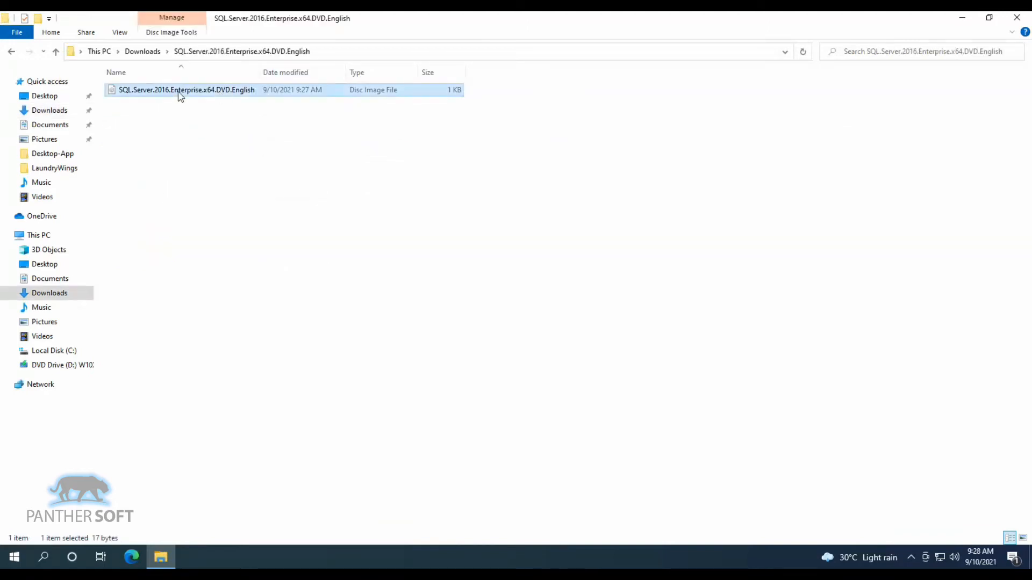
right_click(222, 97)
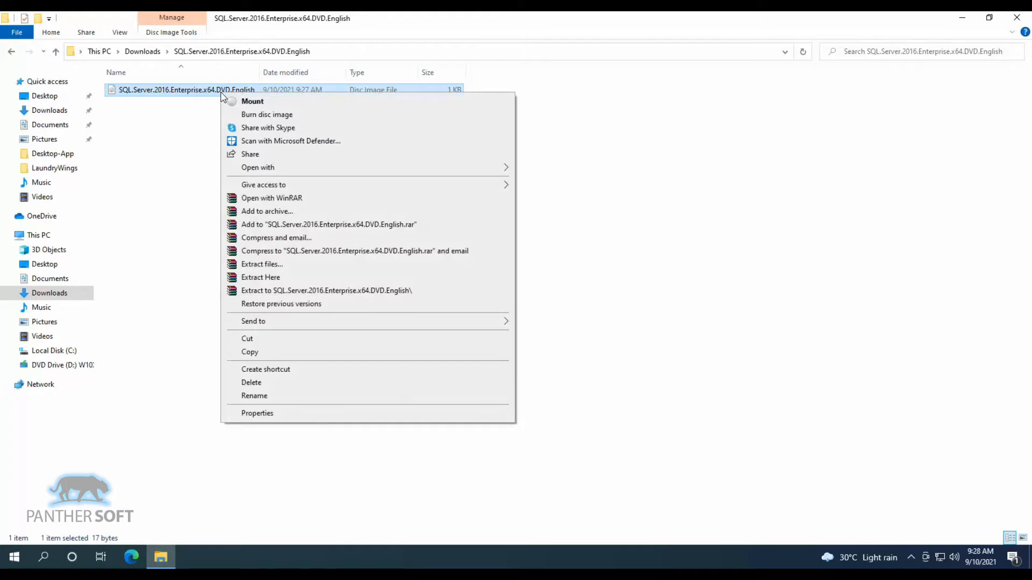
left_click(258, 102)
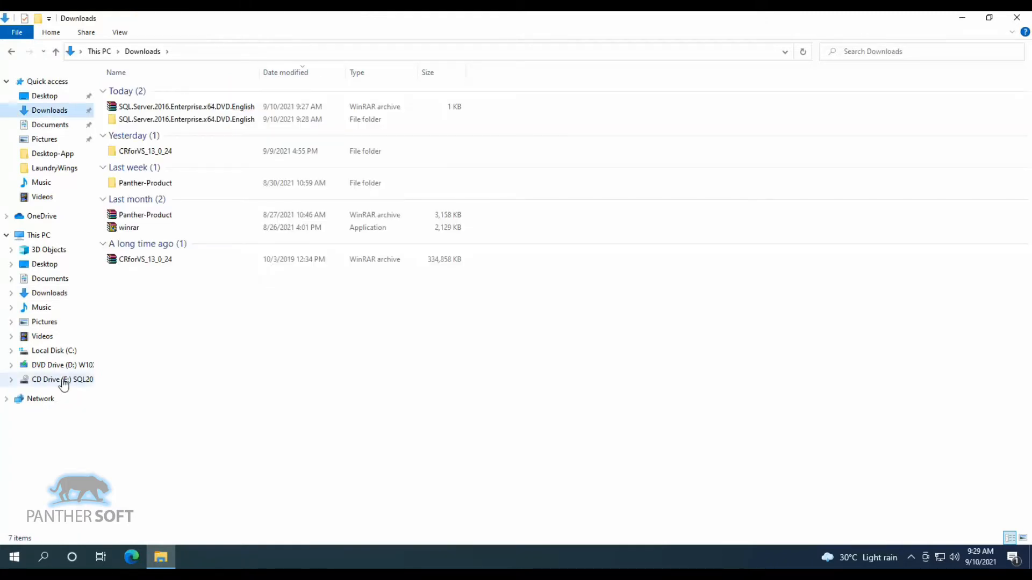
Step: Run setup from the mounted drive E: as administrator and show the Installation page
left_click(71, 382)
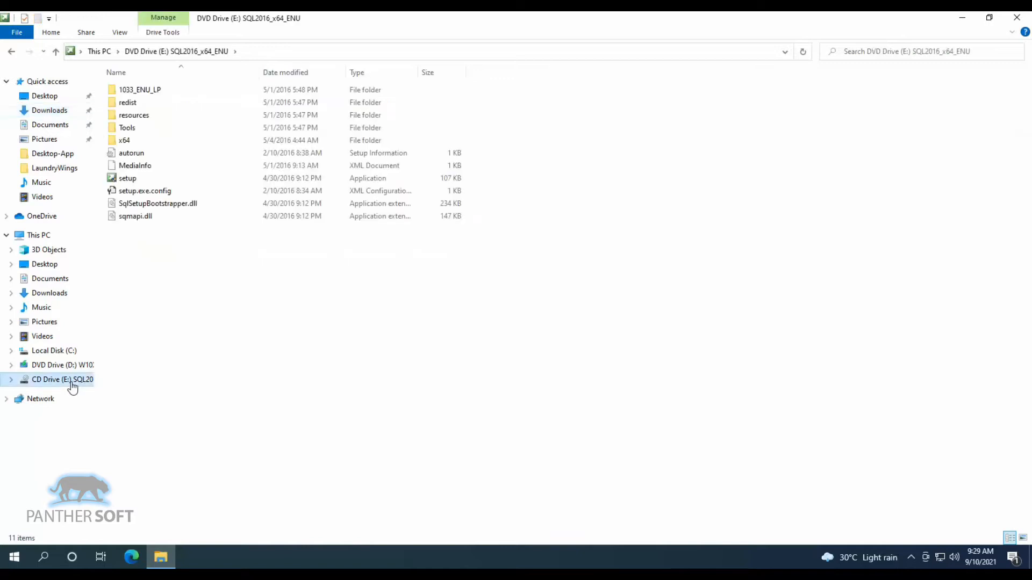
left_click(130, 181)
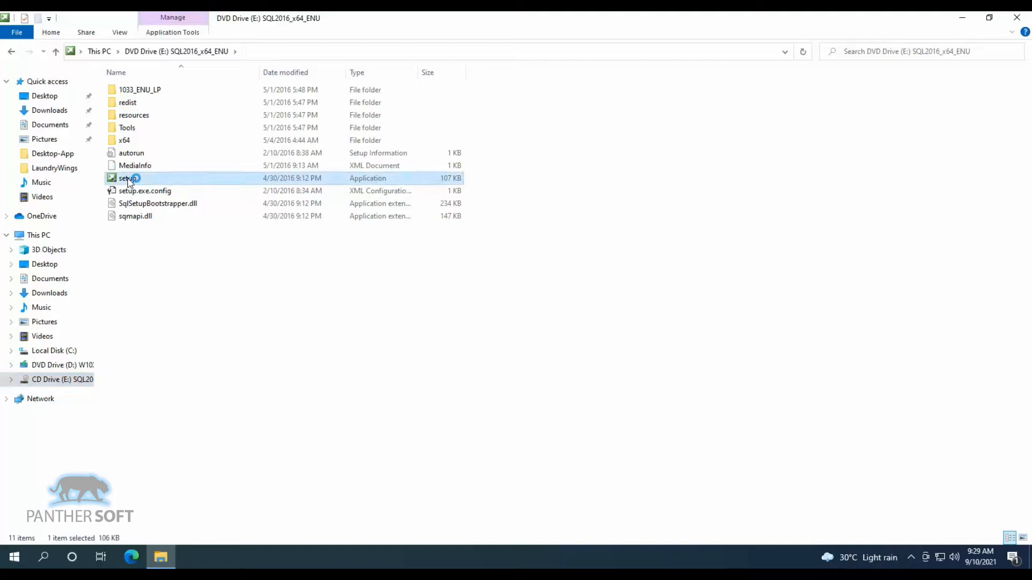
left_click(452, 368)
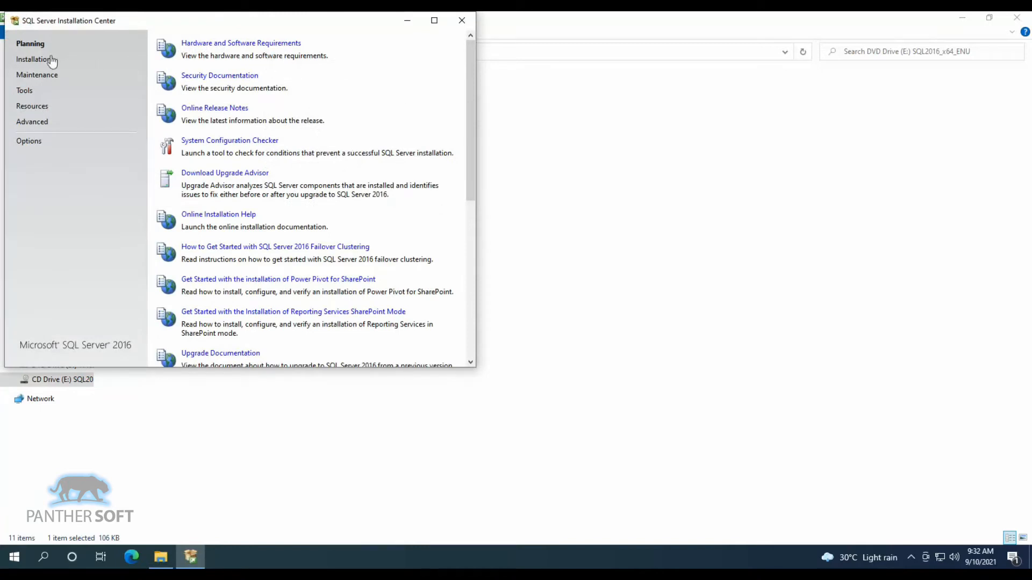
left_click(34, 61)
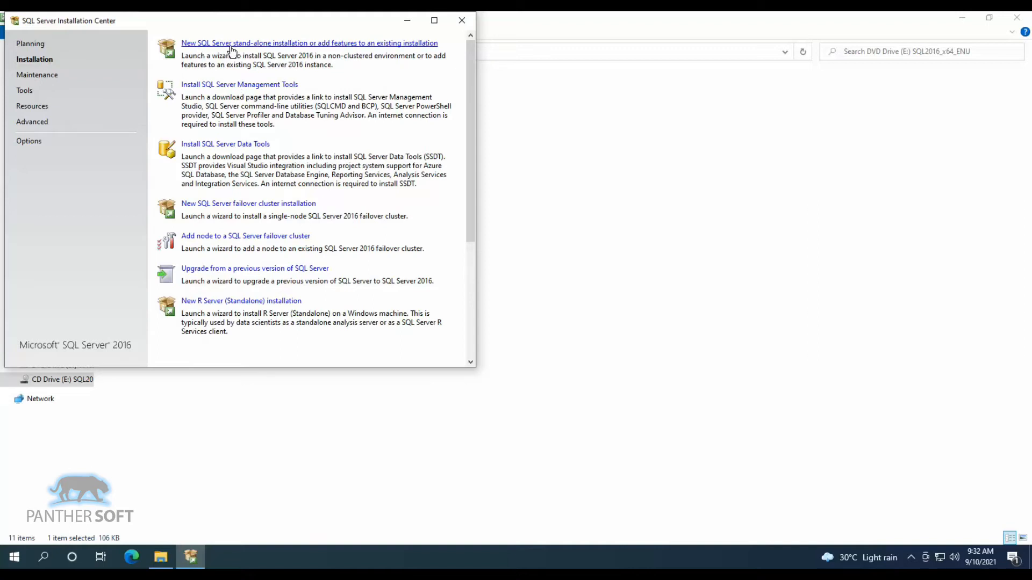
Step: Choose 'New SQL Server stand-alone installation or add features to an existing installation'
left_click(283, 43)
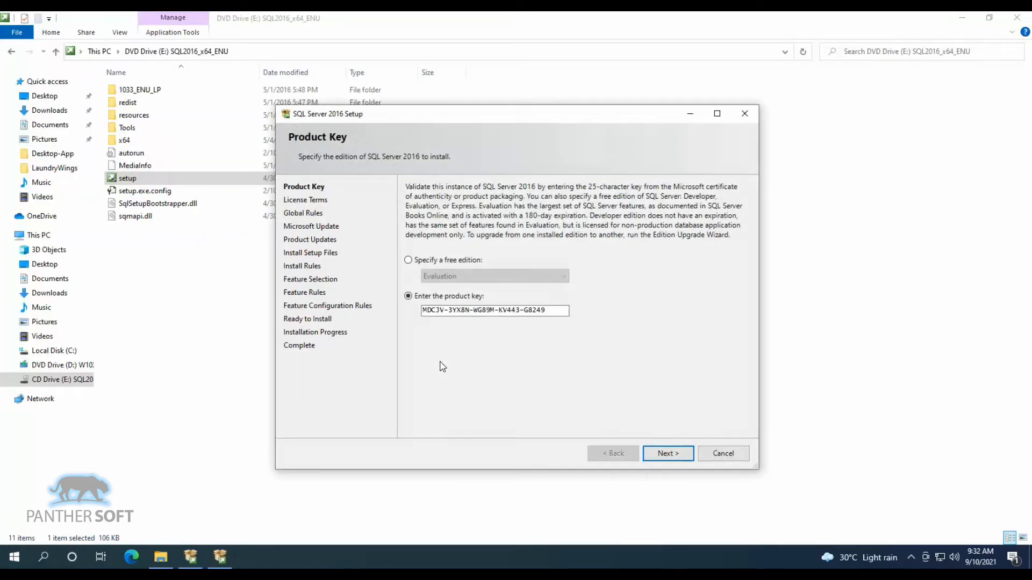
Step: Accept the entered product key and the license terms
left_click(664, 454)
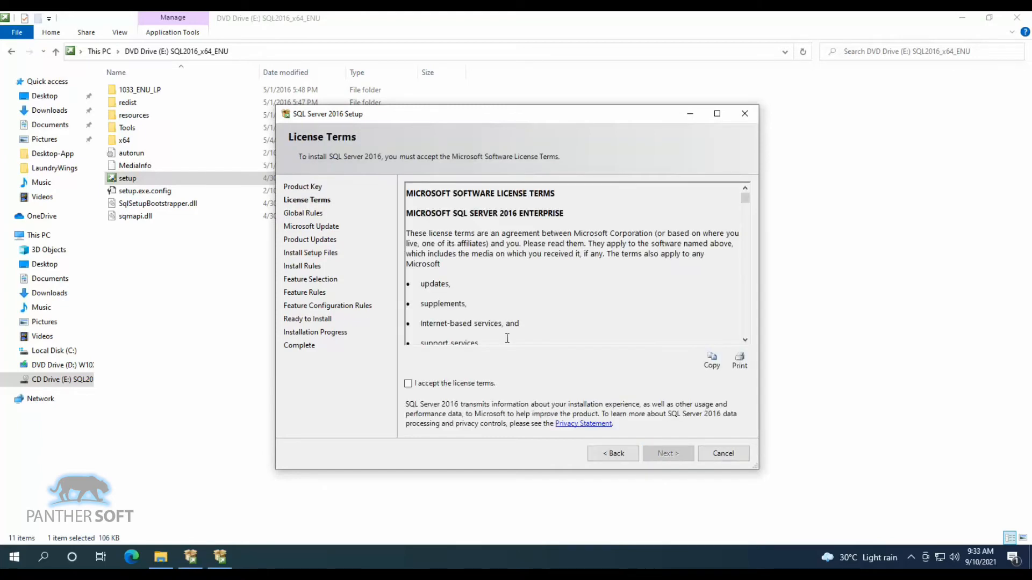
left_click(409, 384)
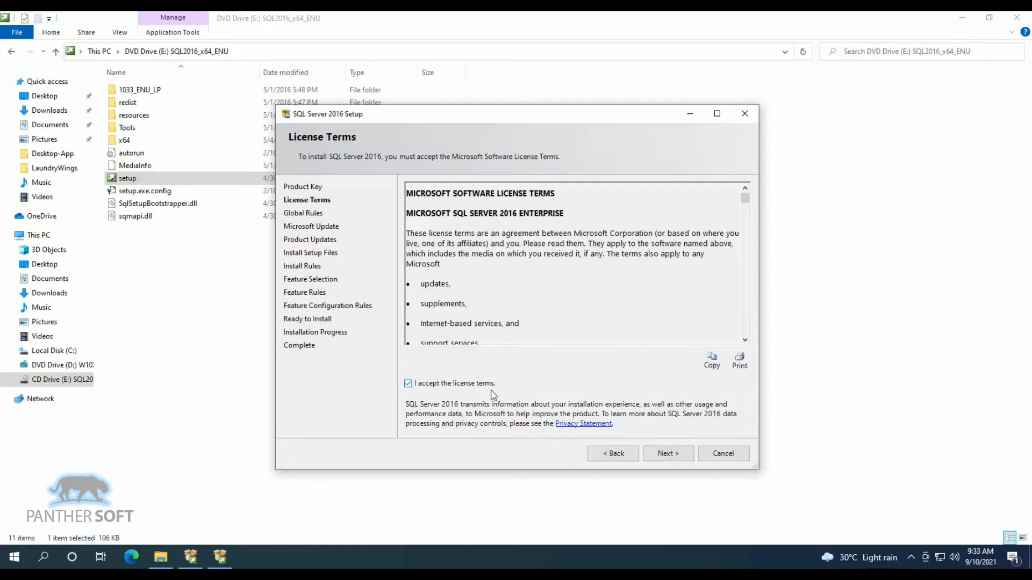
left_click(667, 454)
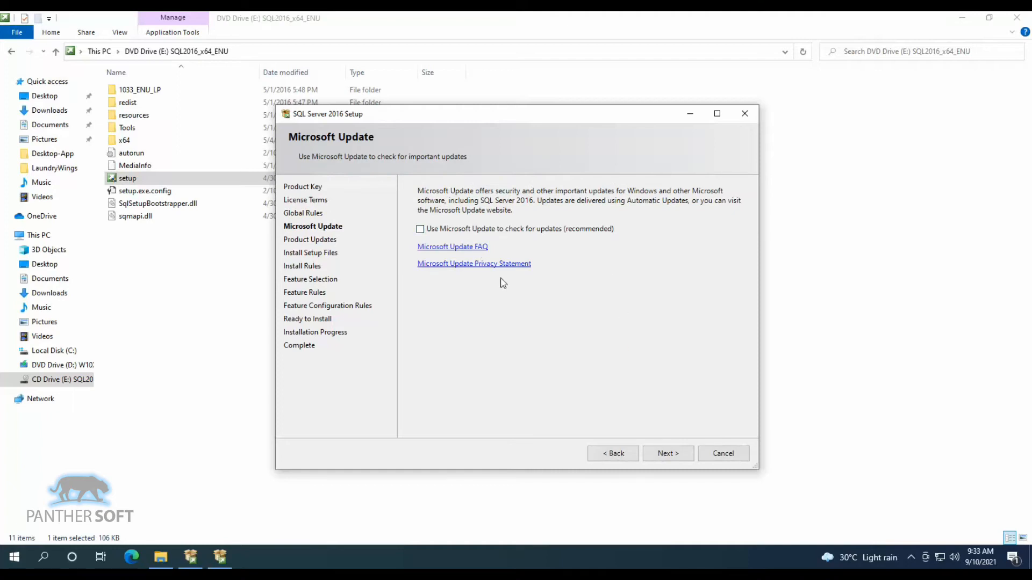
Step: Skip Microsoft Update and continue past setup files and the install rules check
left_click(672, 460)
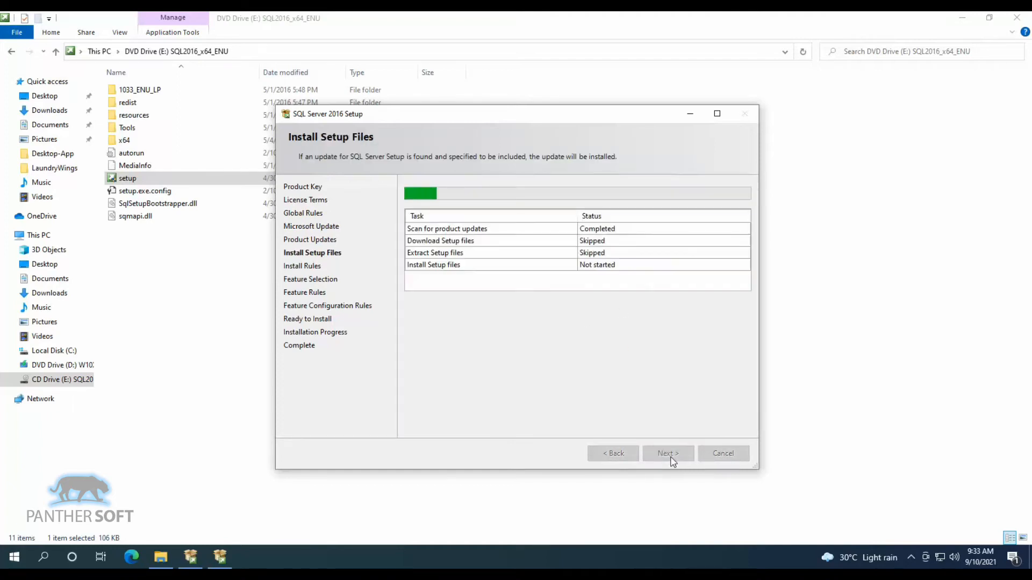
left_click(672, 460)
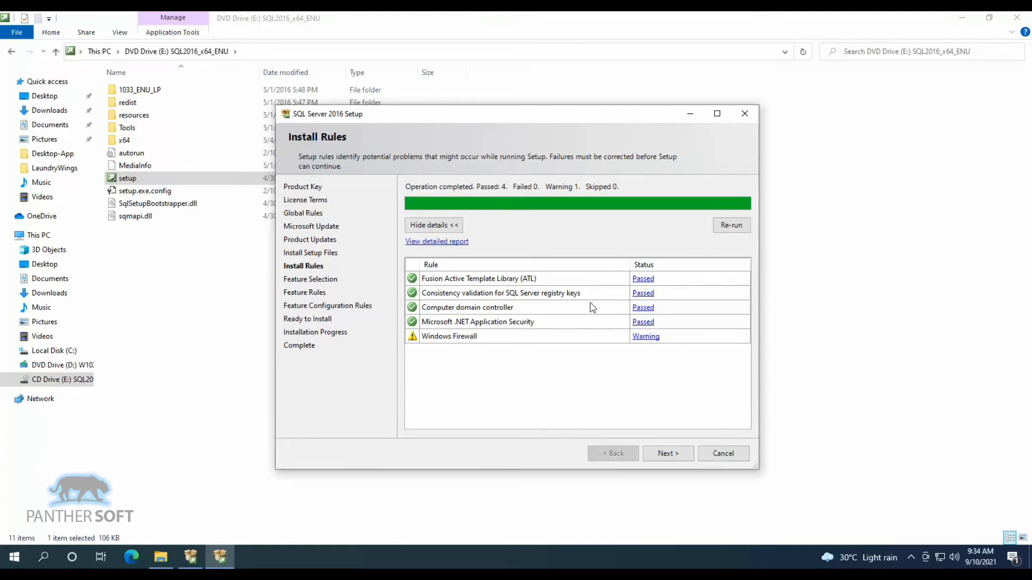
left_click(668, 455)
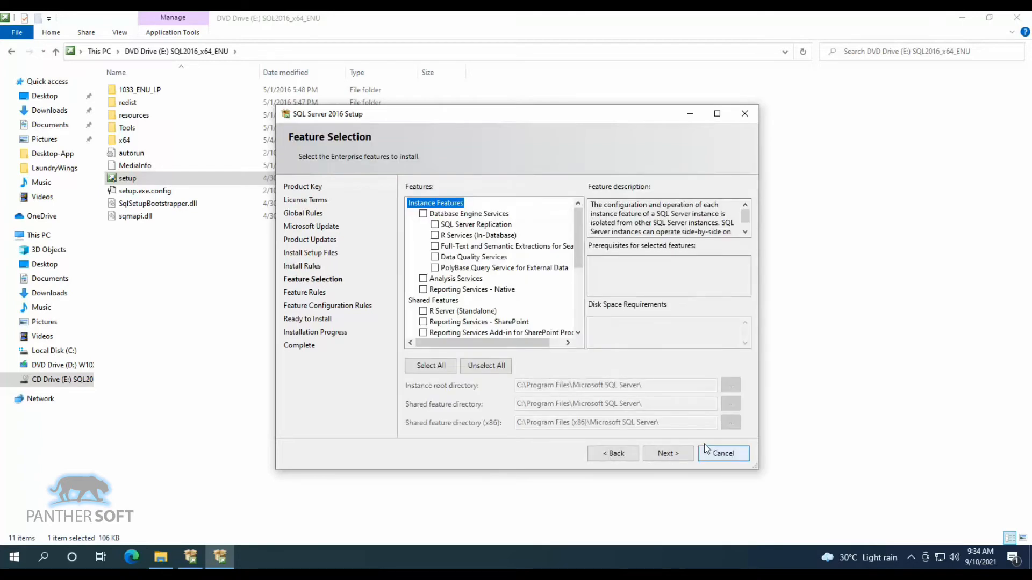
Step: Select Database Engine, Analysis Services, Client Tools Connectivity and Integration Services, then continue
left_click(423, 214)
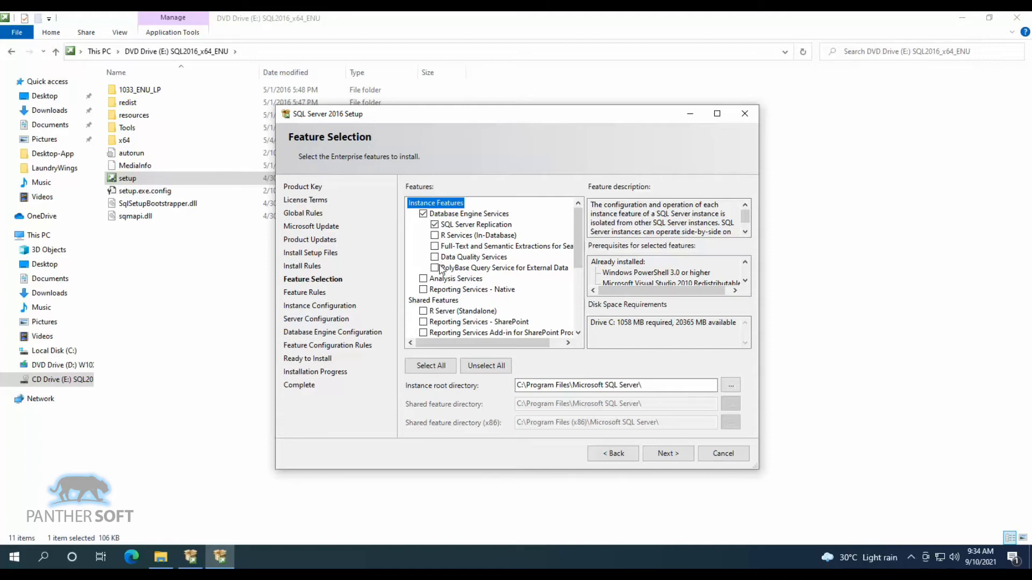
left_click(423, 279)
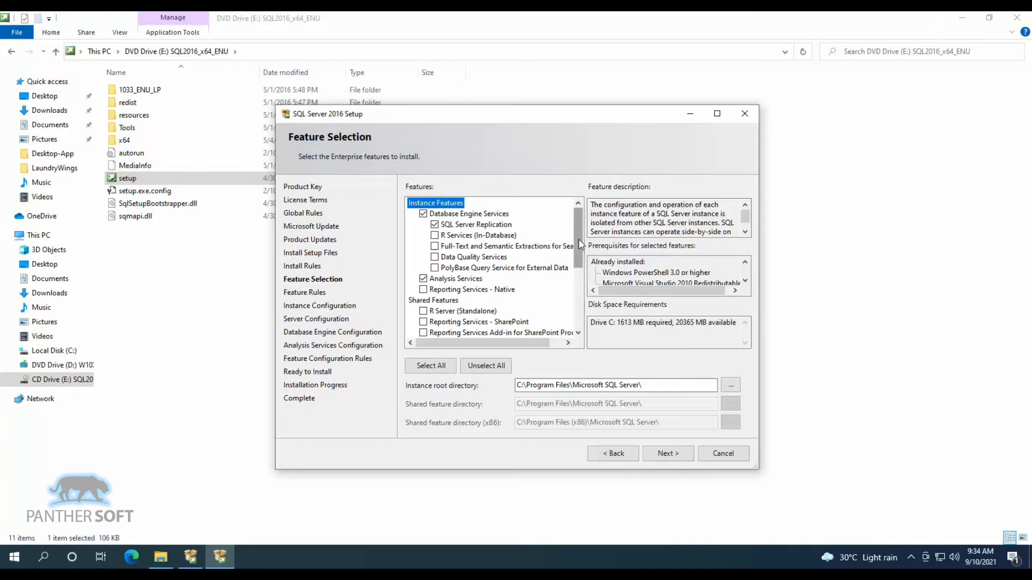
left_click_drag(579, 241, 576, 311)
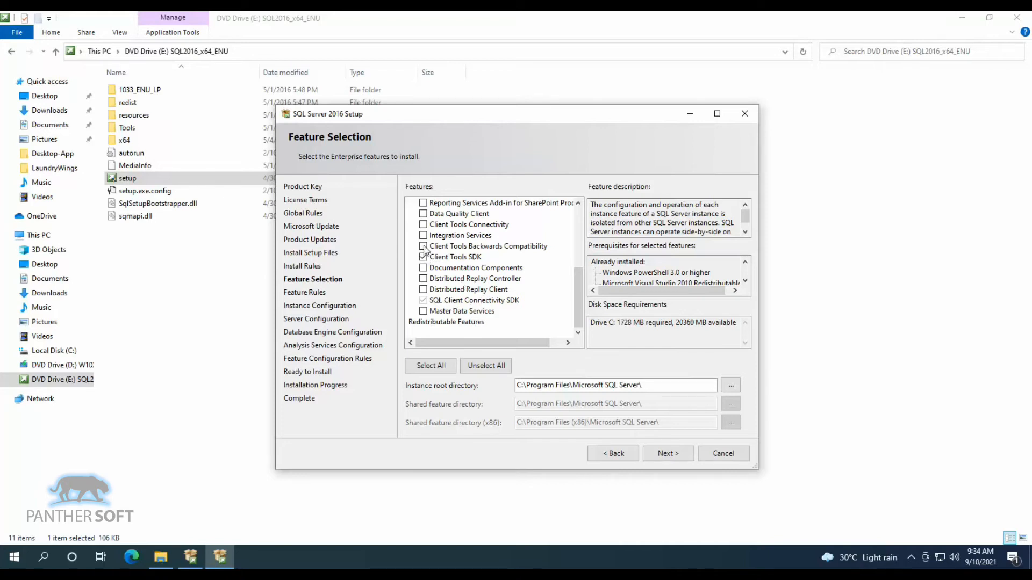
left_click(424, 224)
left_click(423, 236)
mouse_move(576, 309)
left_mouse_down()
mouse_move(591, 233)
mouse_move(589, 323)
left_mouse_up()
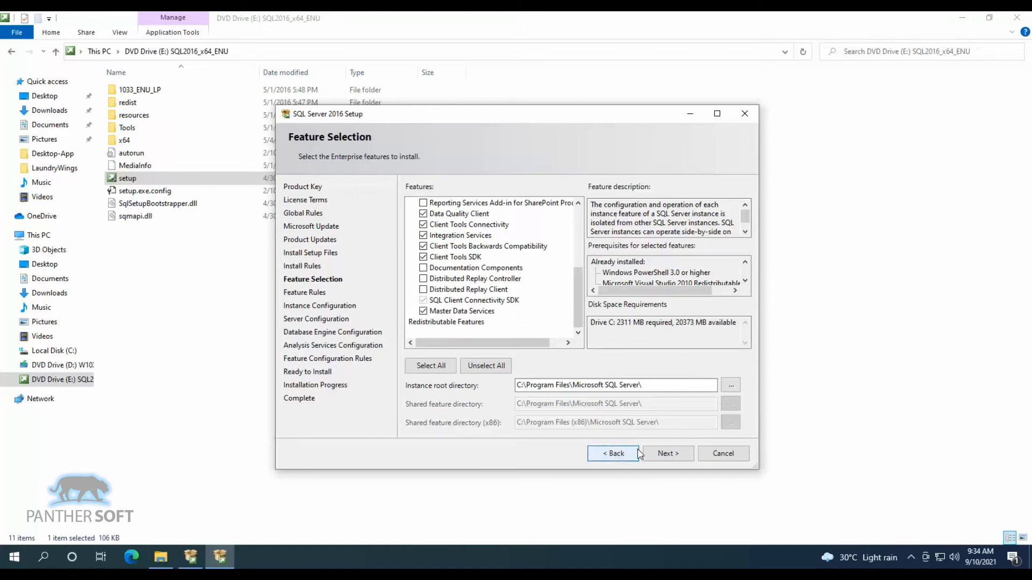
left_click(657, 454)
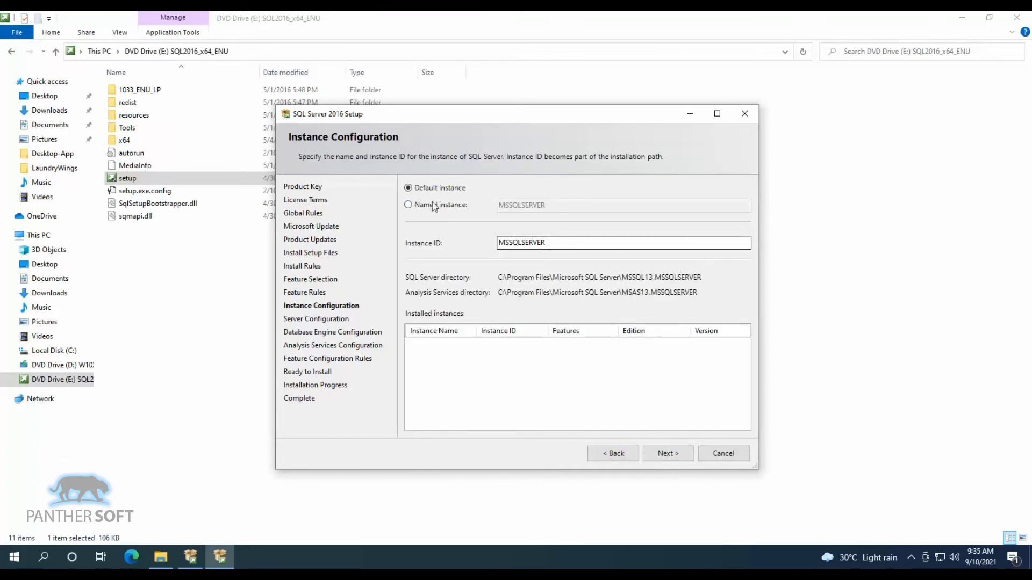
Step: Keep default instance MSSQLSERVER and set SQL Server Agent and Browser startup to Automatic
left_click(667, 455)
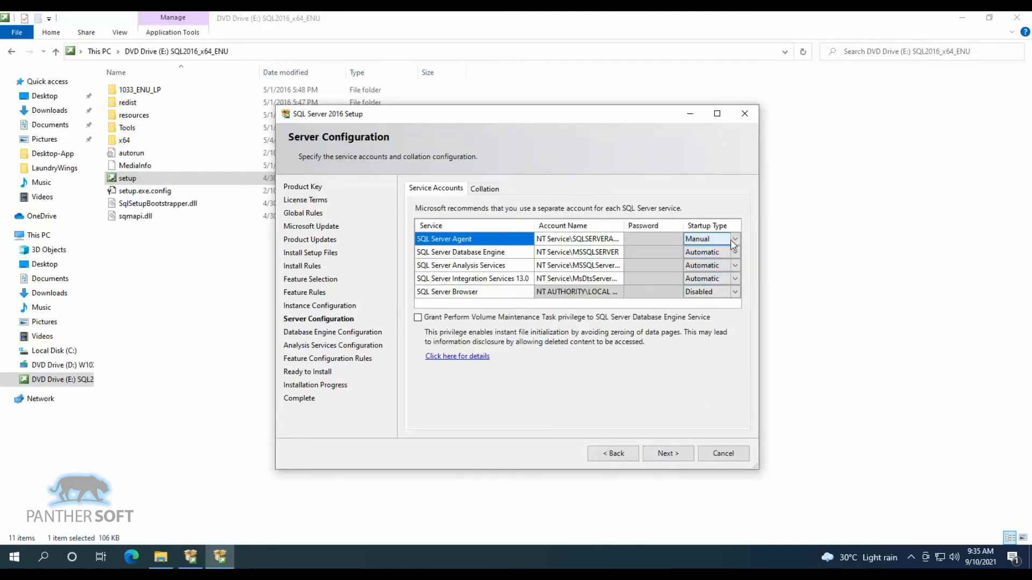
left_click(735, 241)
left_click(735, 242)
left_click(715, 261)
left_click(715, 292)
left_click(715, 292)
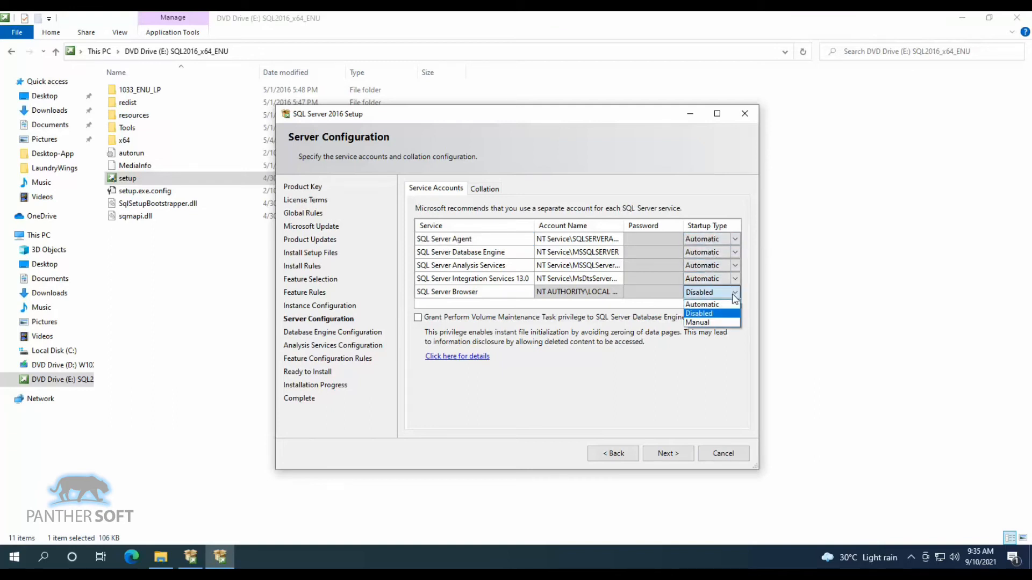
left_click(717, 305)
left_click(690, 252)
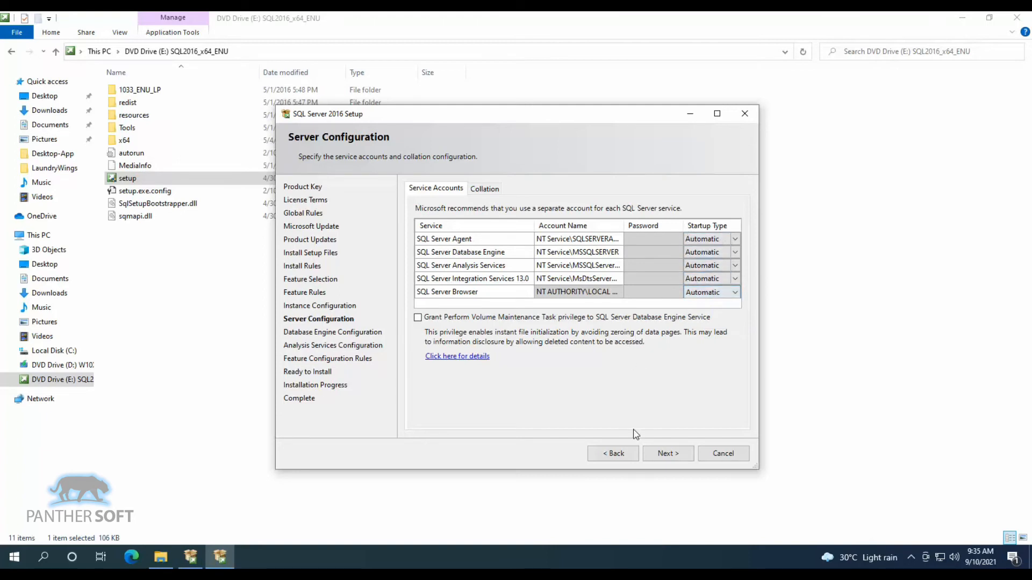
left_click(672, 454)
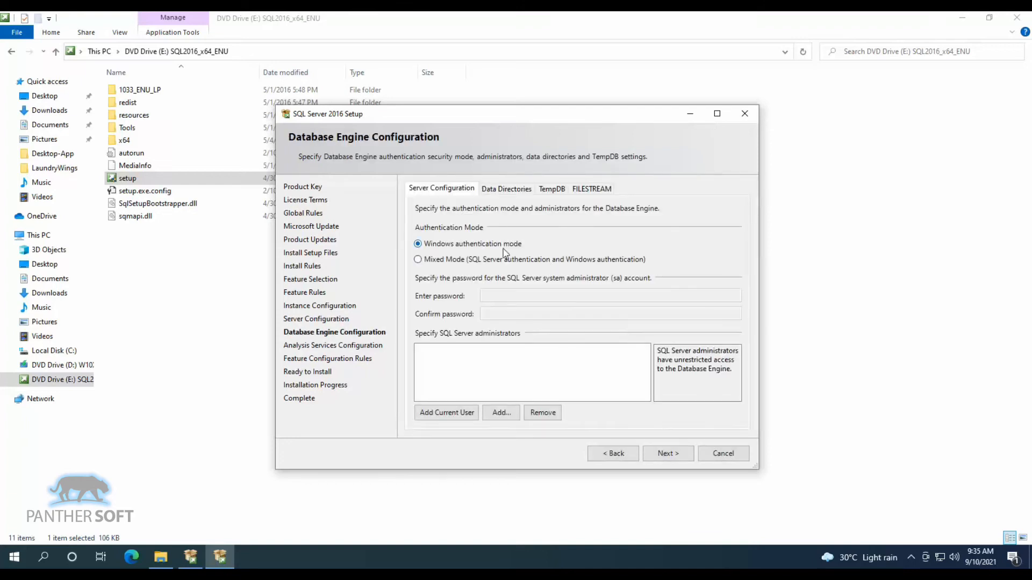
Step: Switch to Mixed Mode authentication and enter and confirm the sa password
left_click(417, 261)
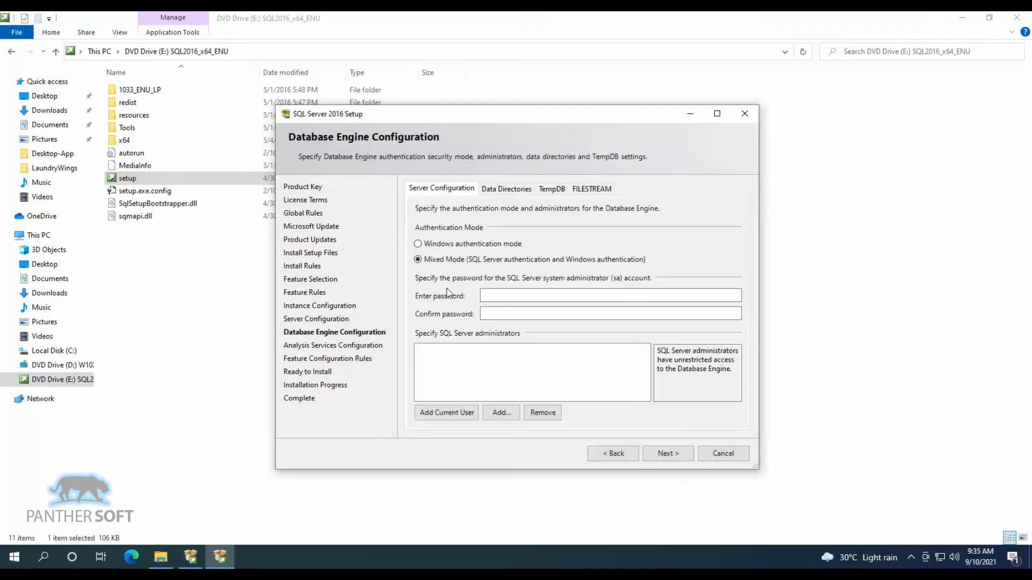
left_click(491, 294)
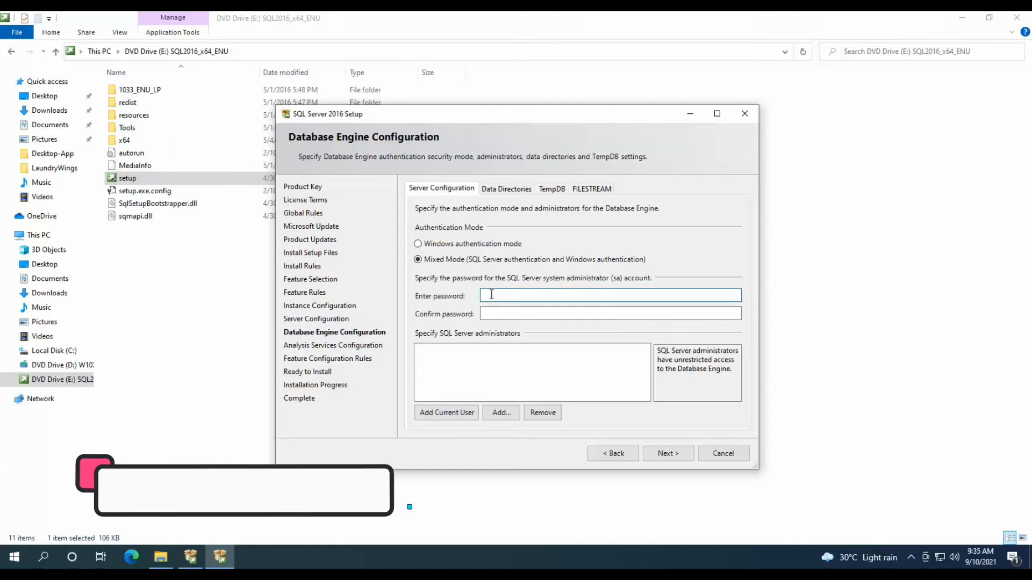
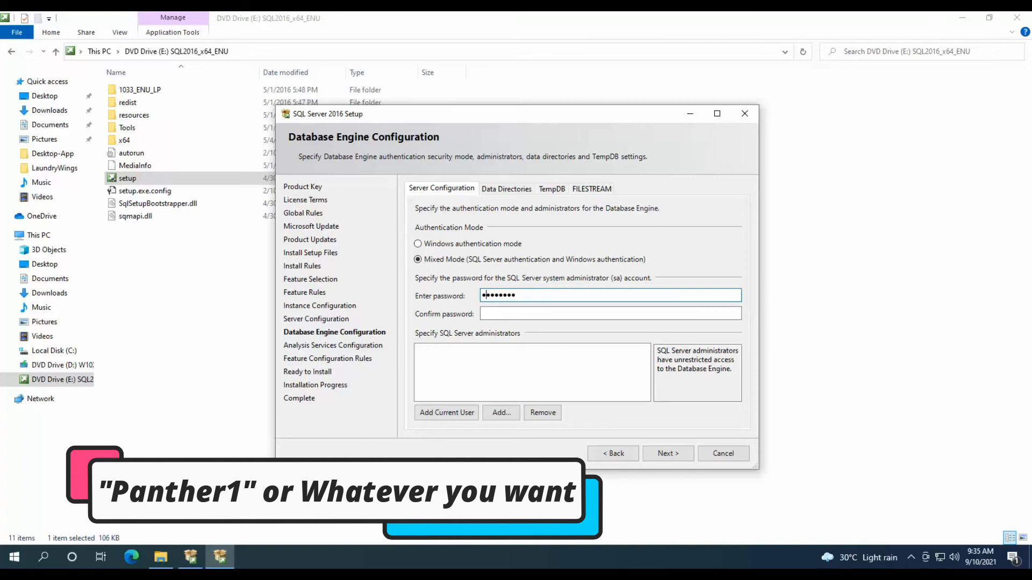
left_click(490, 314)
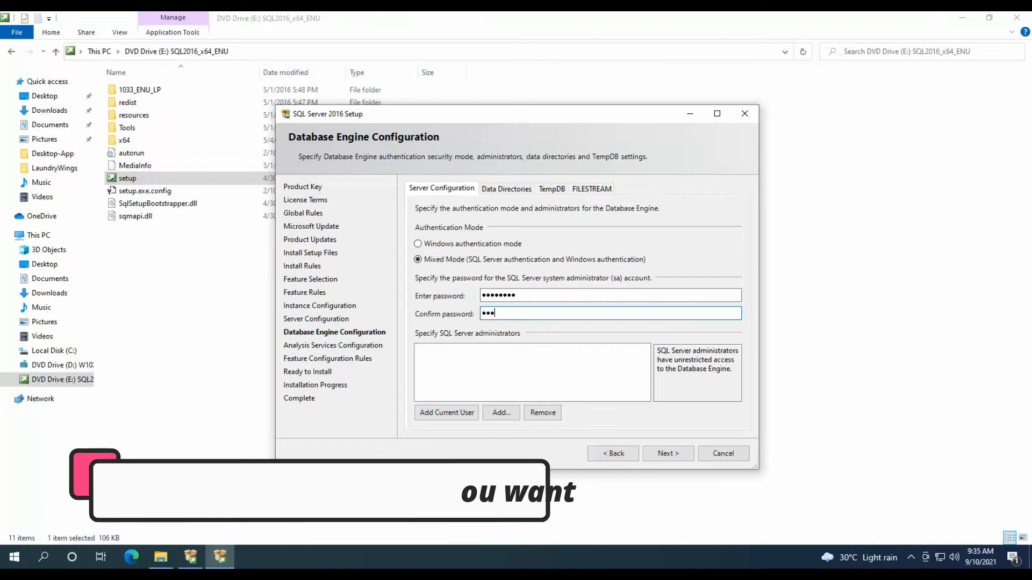
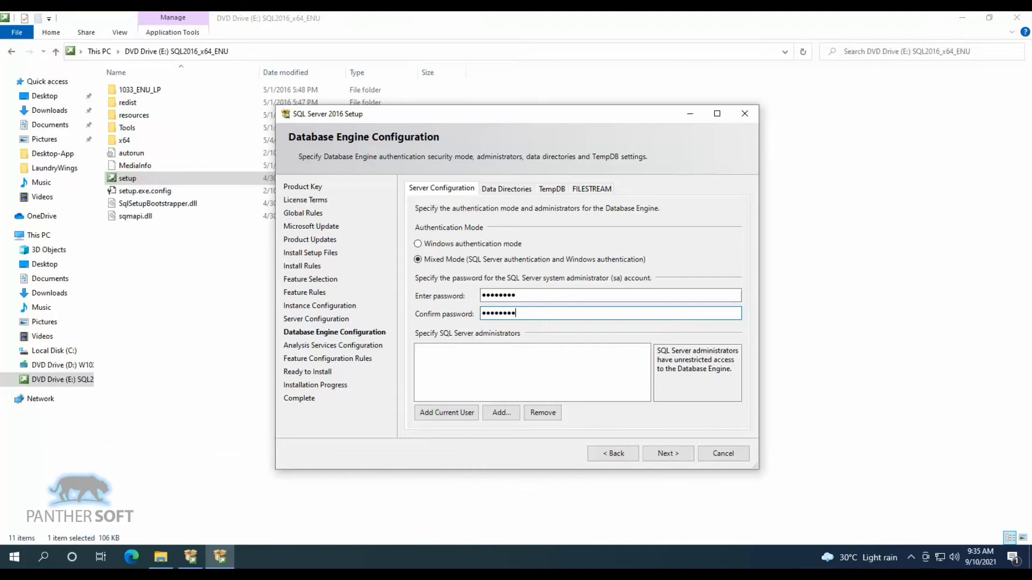
Step: Add the current user as administrator for Database Engine and Analysis Services
left_click(446, 412)
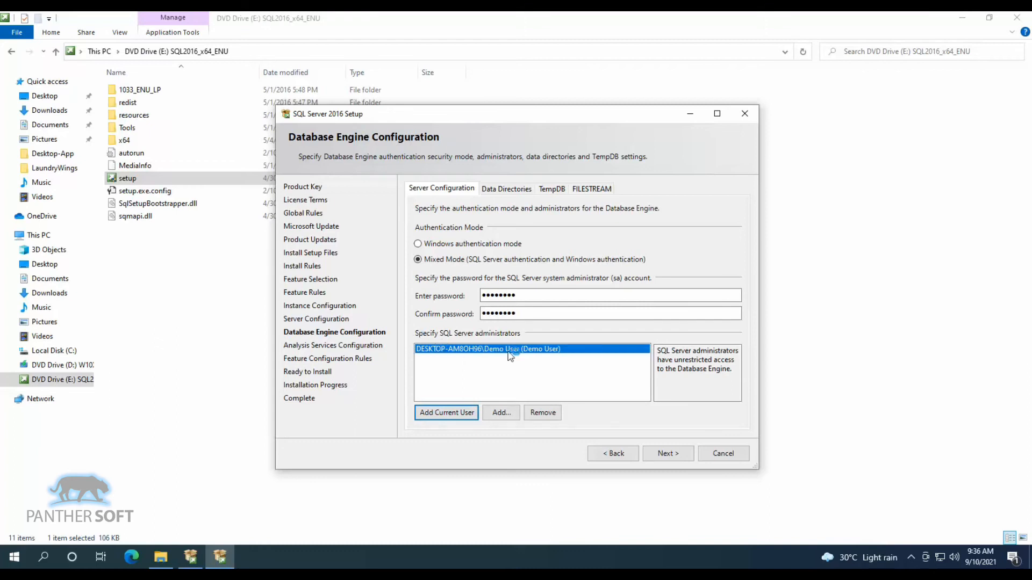
left_click(666, 454)
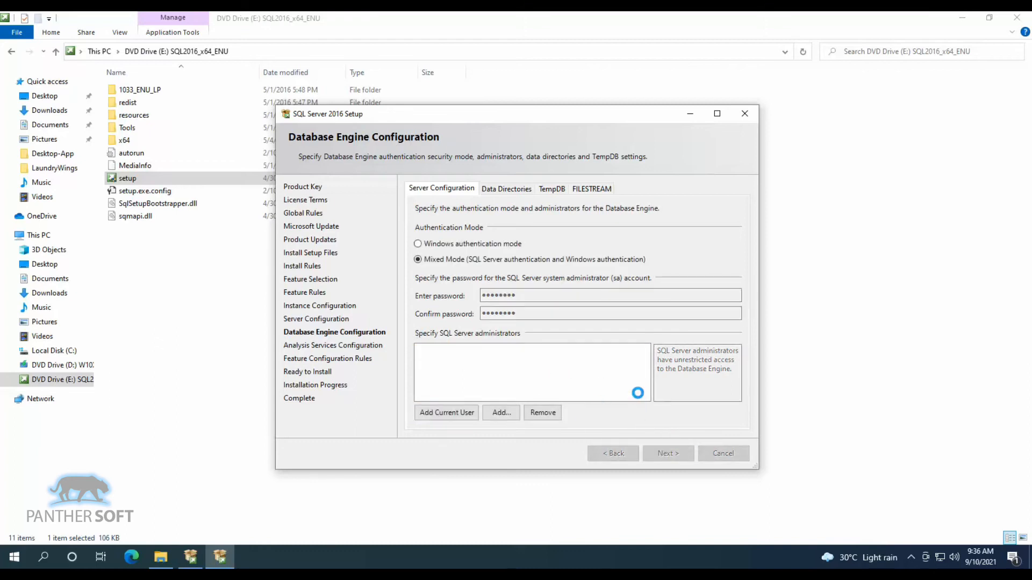
left_click(441, 413)
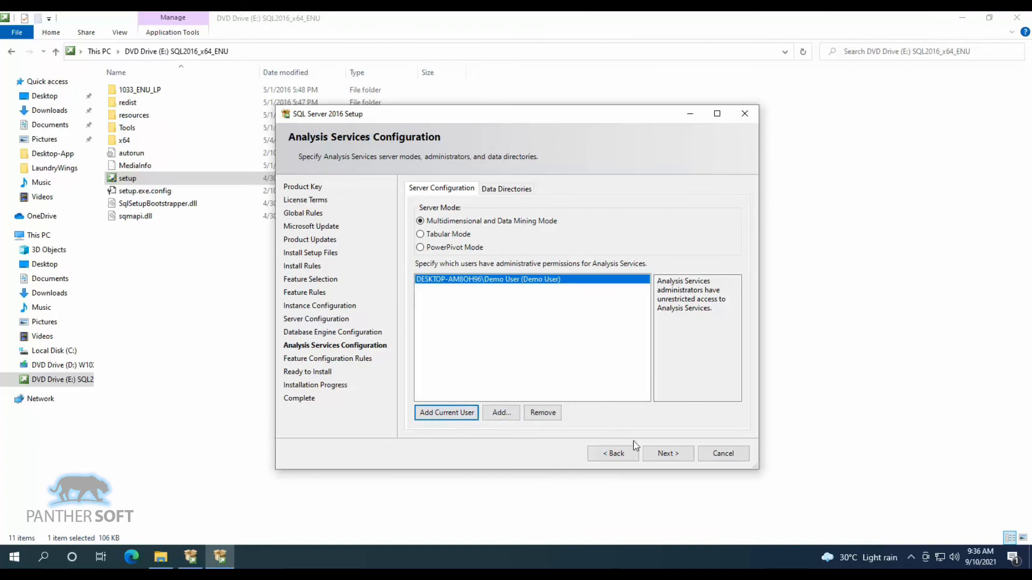
Step: Continue past Analysis Services, review the Ready to Install summary and install SQL Server 2016
left_click(662, 455)
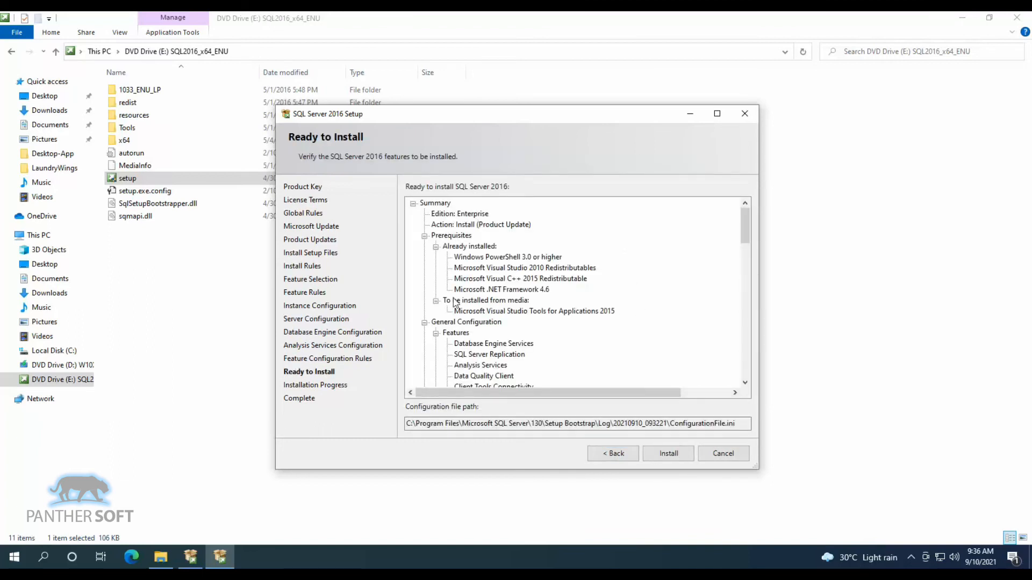
mouse_move(745, 237)
left_mouse_down()
mouse_move(753, 347)
mouse_move(743, 229)
left_mouse_up()
left_click(667, 456)
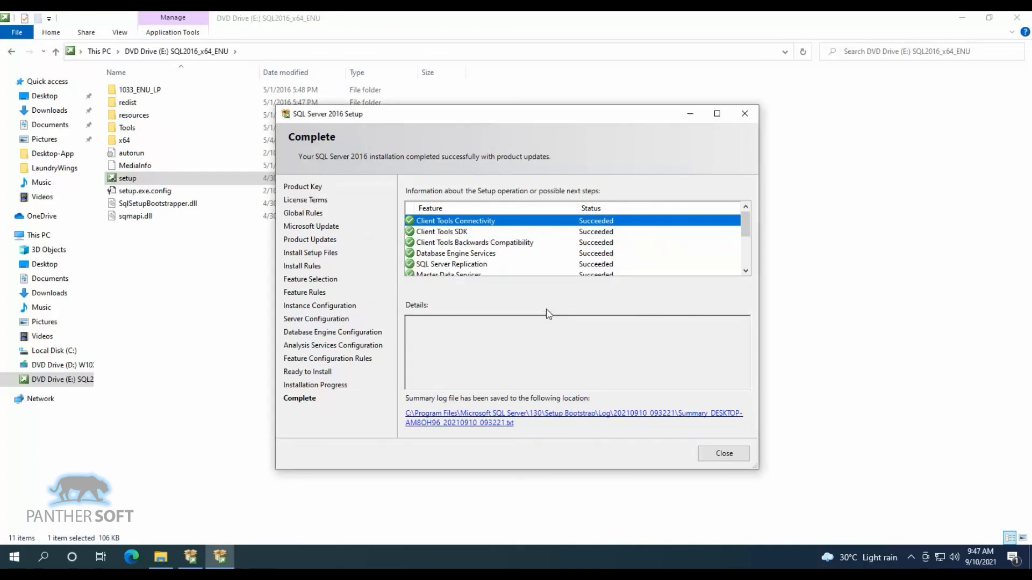
Step: Close the finished setup wizard and Installation Center, then eject DVD Drive (E:)
left_click(190, 560)
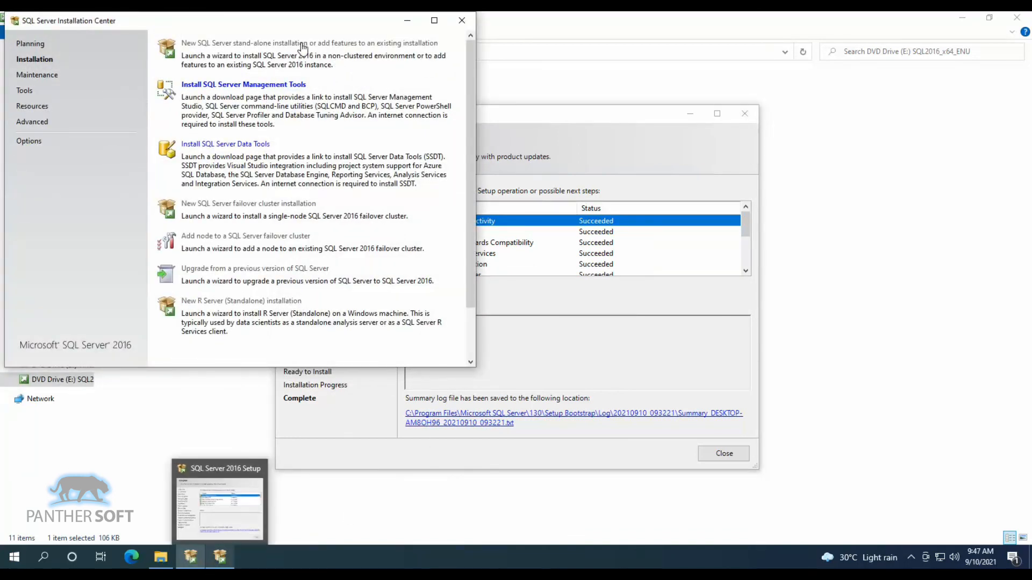
left_click(724, 454)
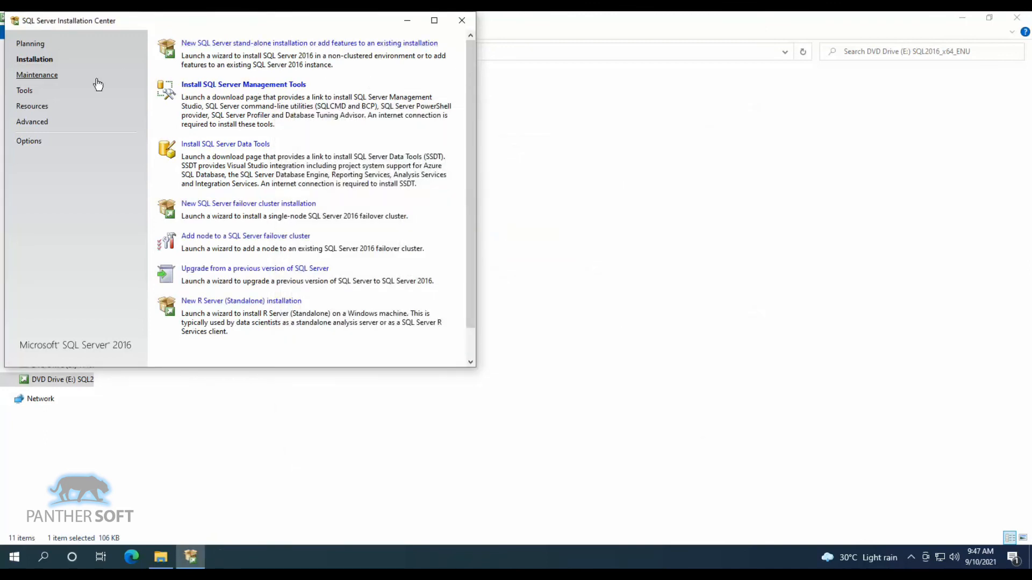
left_click(460, 28)
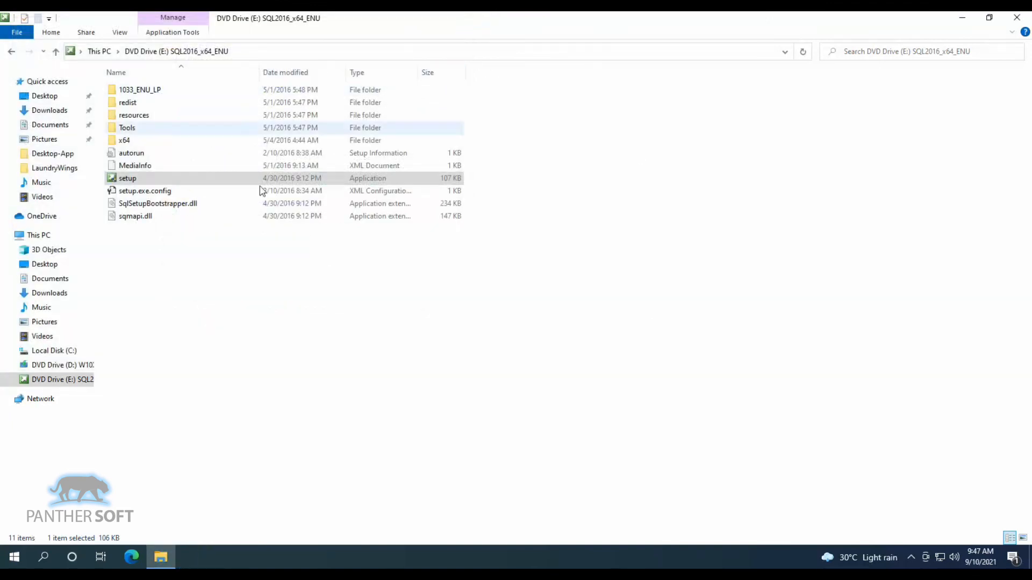
right_click(63, 385)
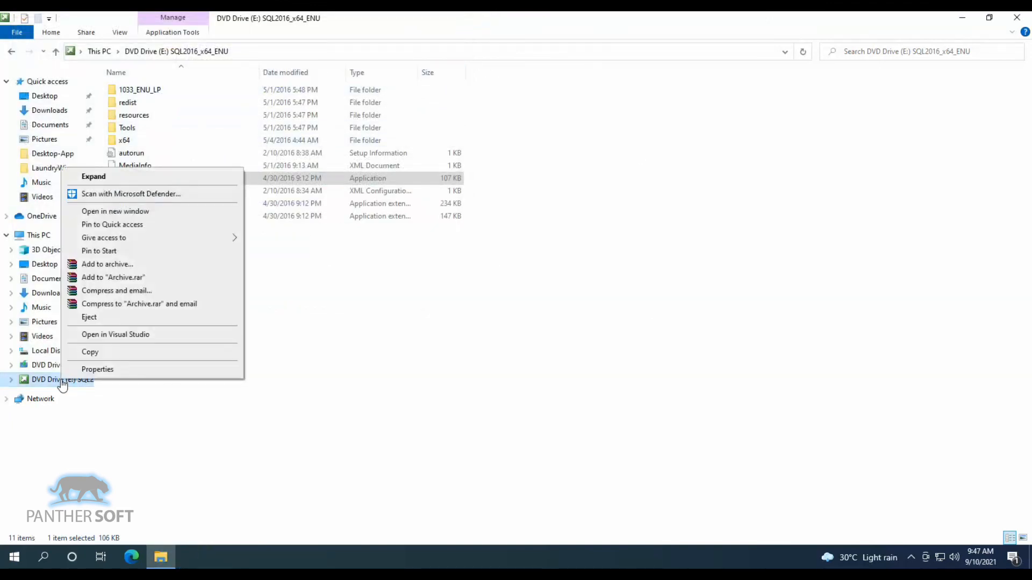
left_click(104, 321)
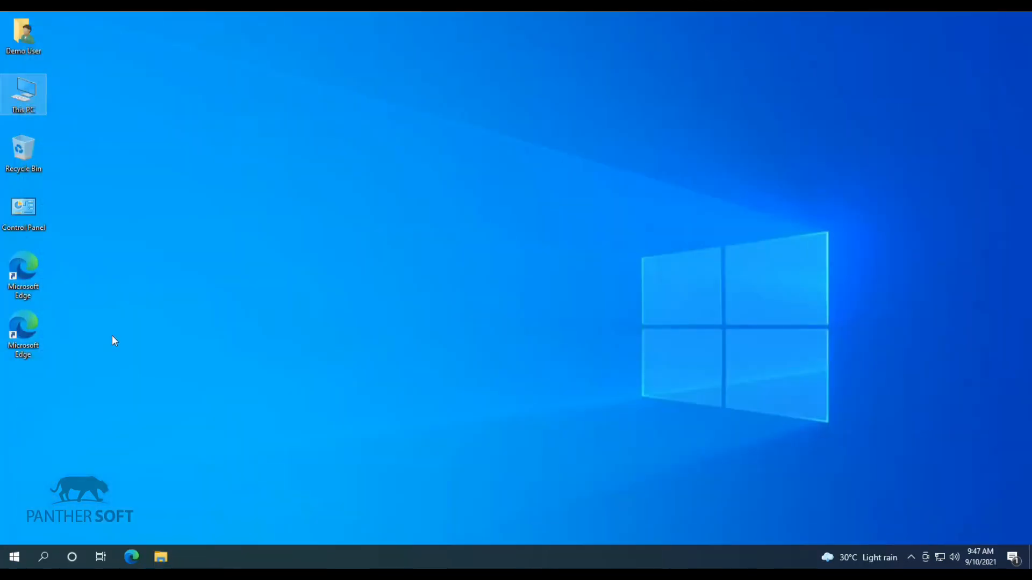